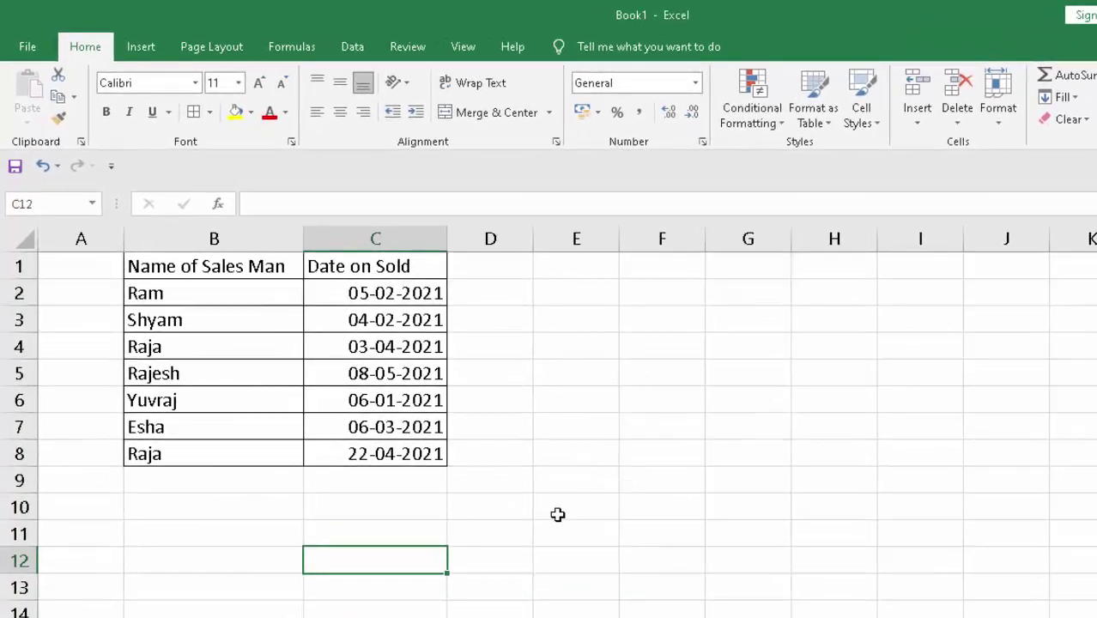
Enter =CONCATENATE(B2,C2) in E2 to join the salesman's name and sale date.
{"action": "left_click", "coordinate": [566, 435]}
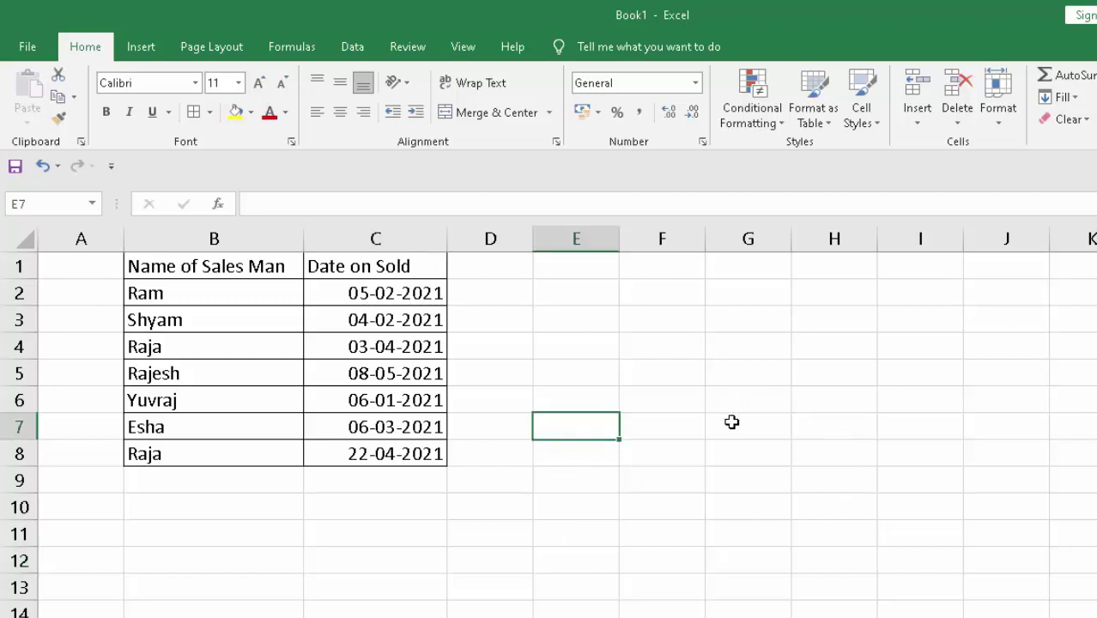
{"action": "left_click", "coordinate": [580, 476]}
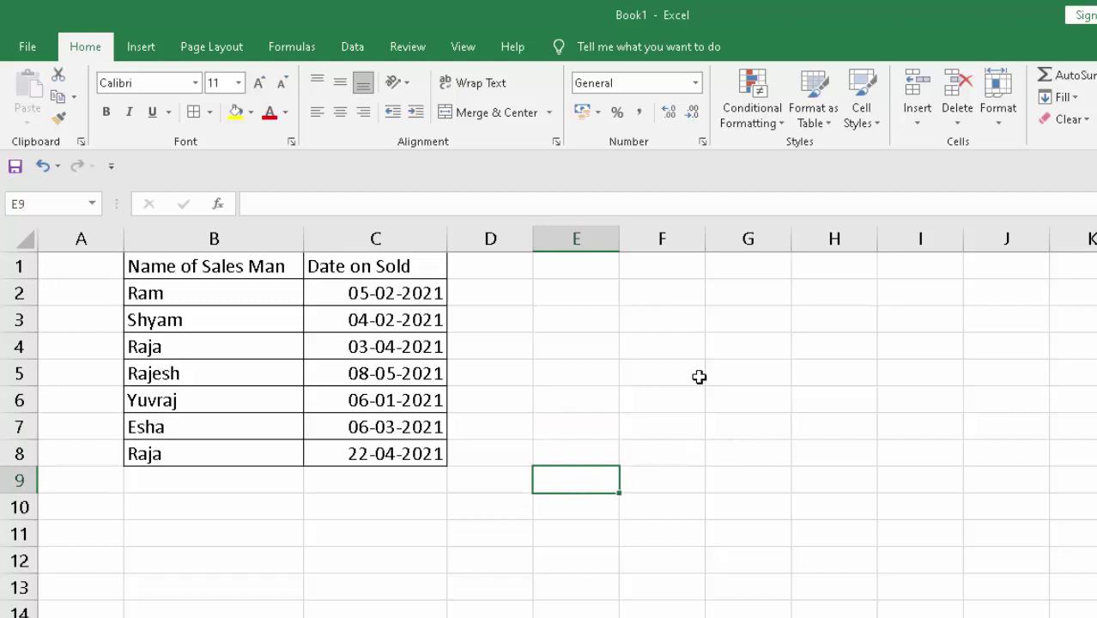
{"action": "left_click", "coordinate": [578, 399]}
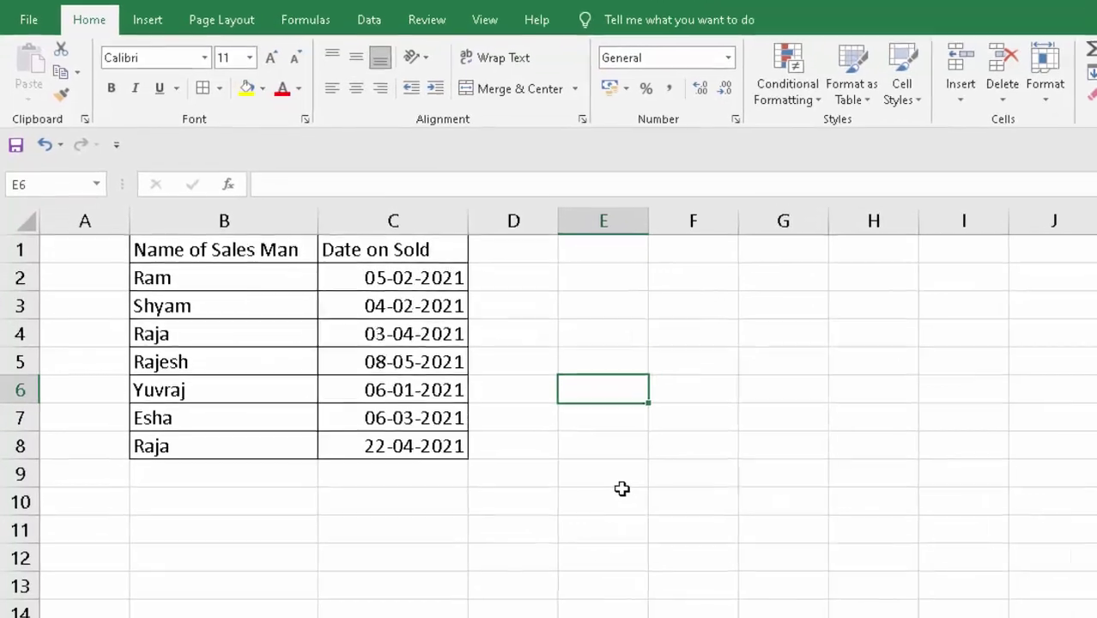
{"action": "left_click", "coordinate": [587, 489]}
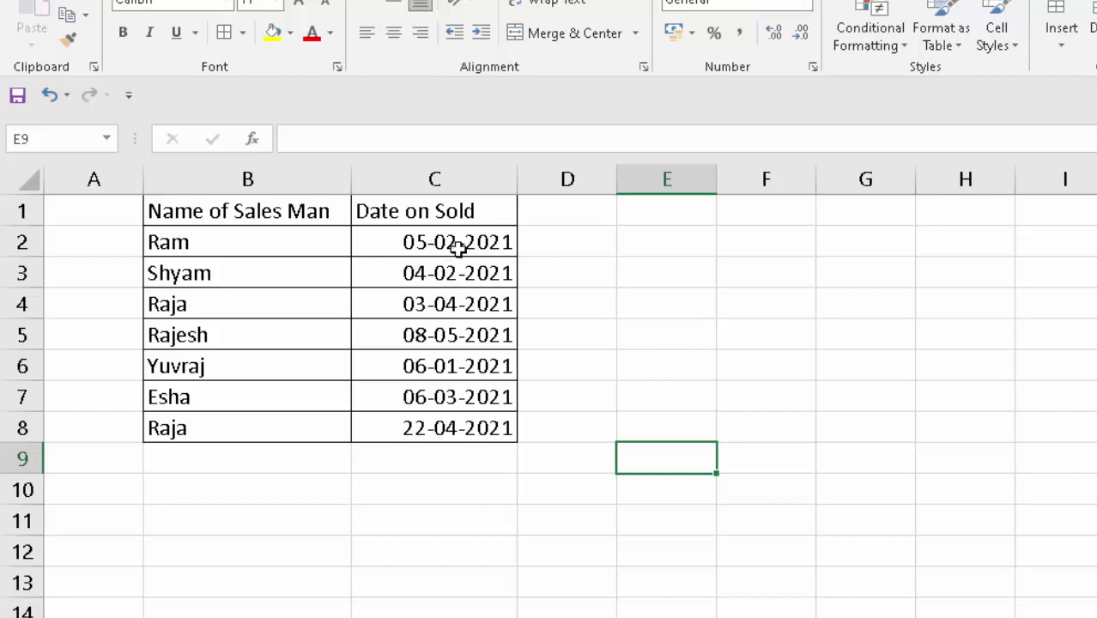
{"action": "left_click", "coordinate": [665, 245]}
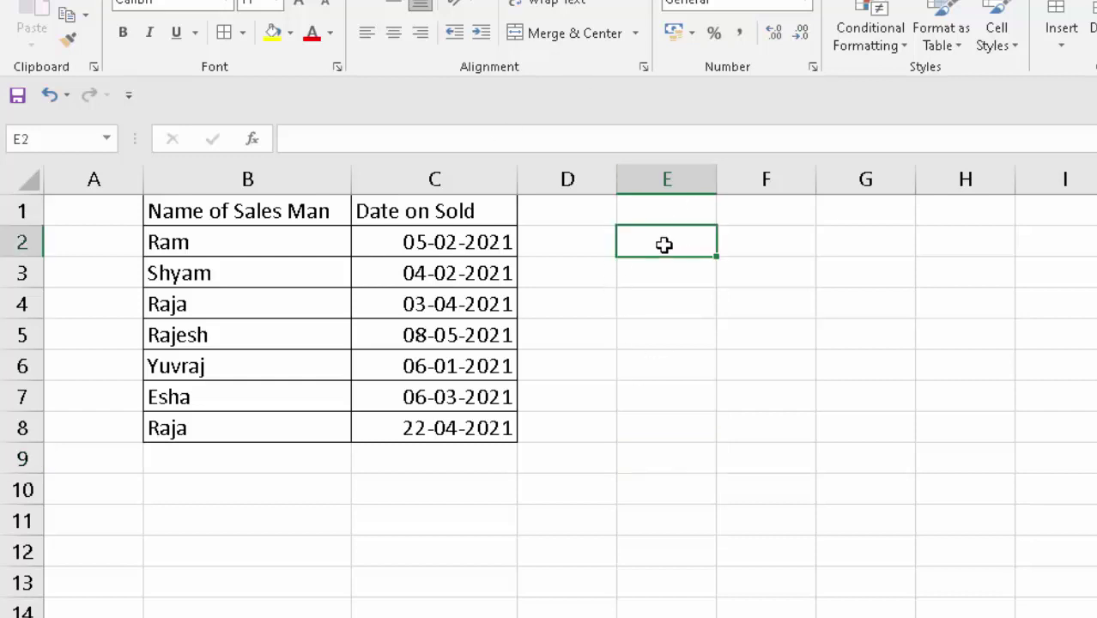
{"action": "type", "text": "=c"}
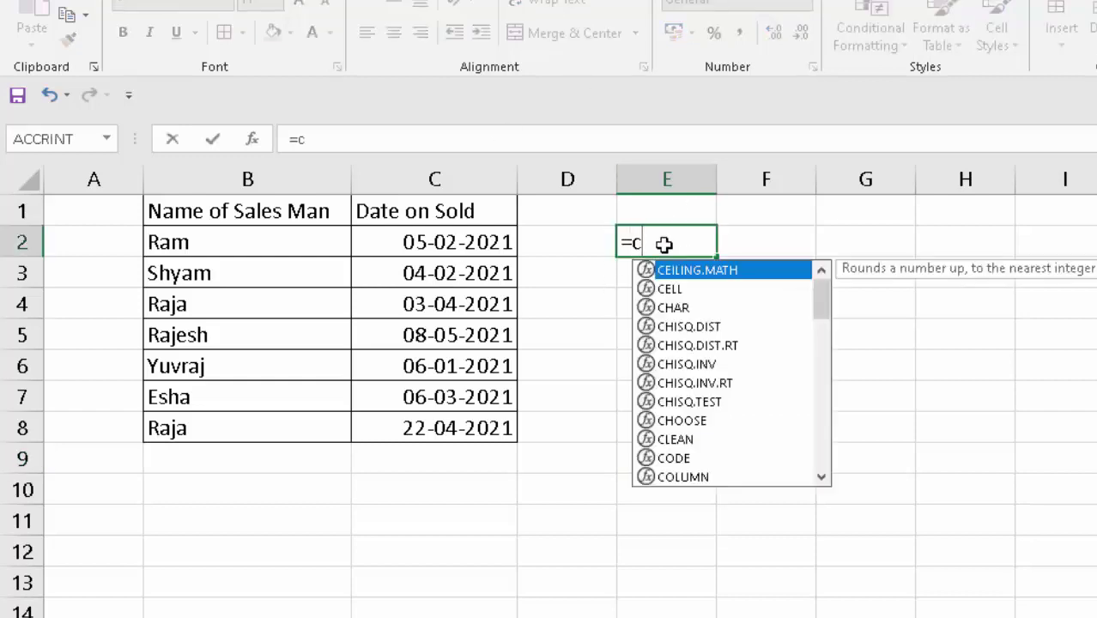
{"action": "type", "text": "on"}
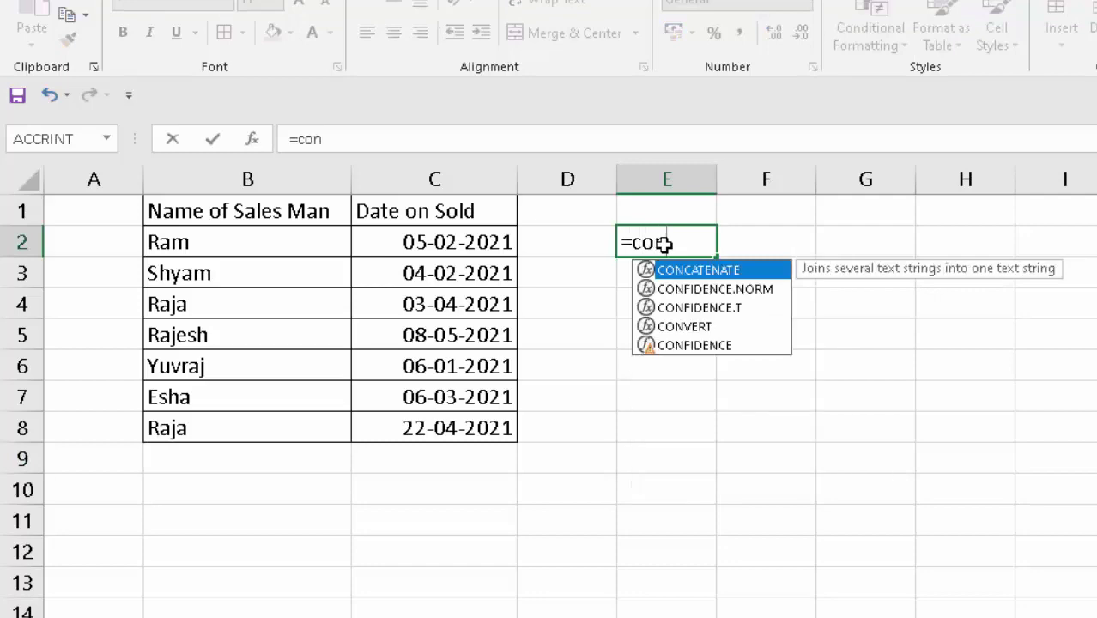
{"action": "key", "text": "Tab"}
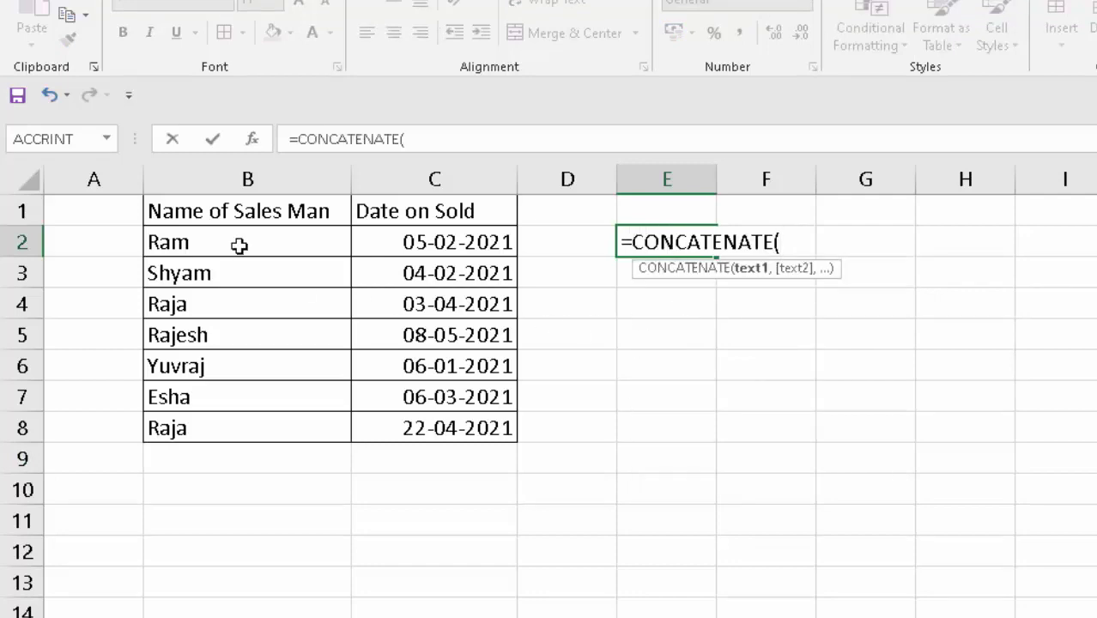
{"action": "left_click", "coordinate": [237, 243]}
{"action": "type", "text": ","}
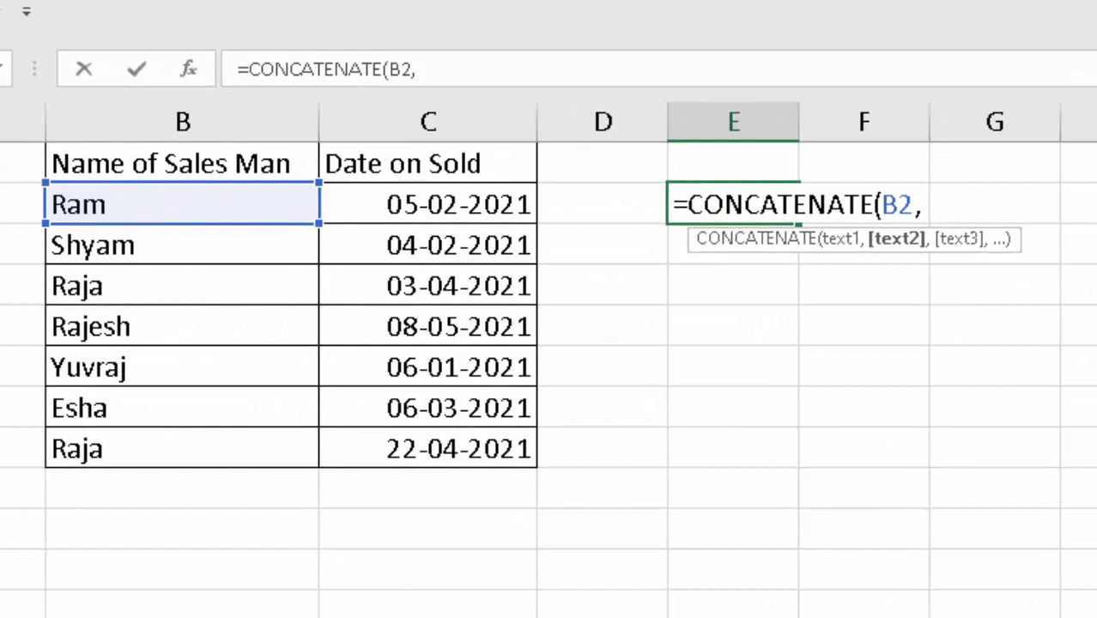
{"action": "left_click", "coordinate": [437, 213]}
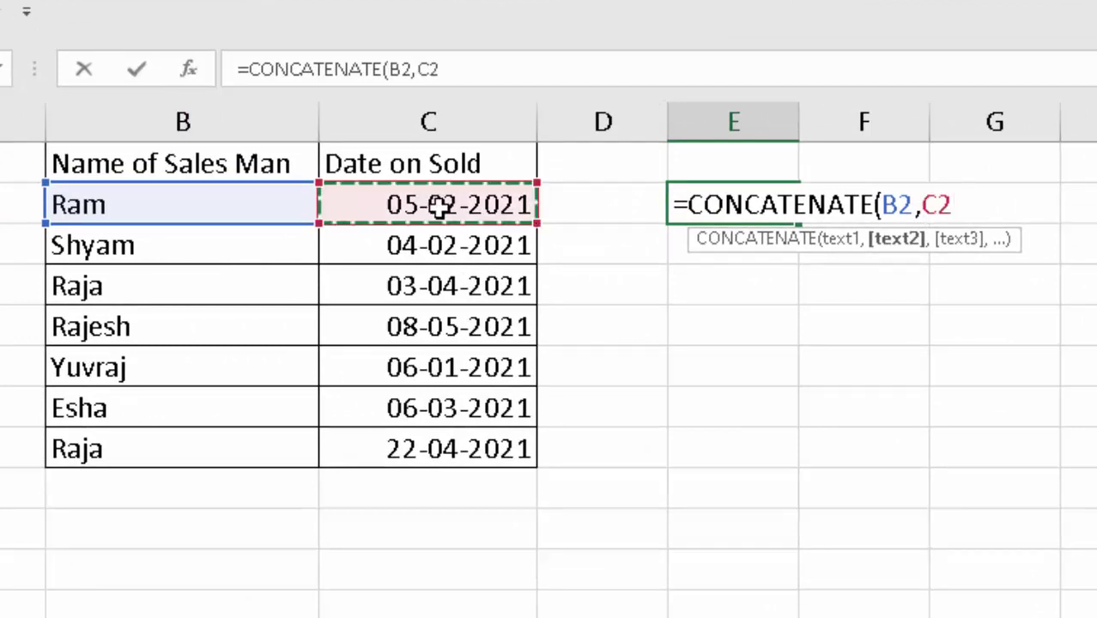
{"action": "type", "text": ")"}
{"action": "key", "text": "Return"}
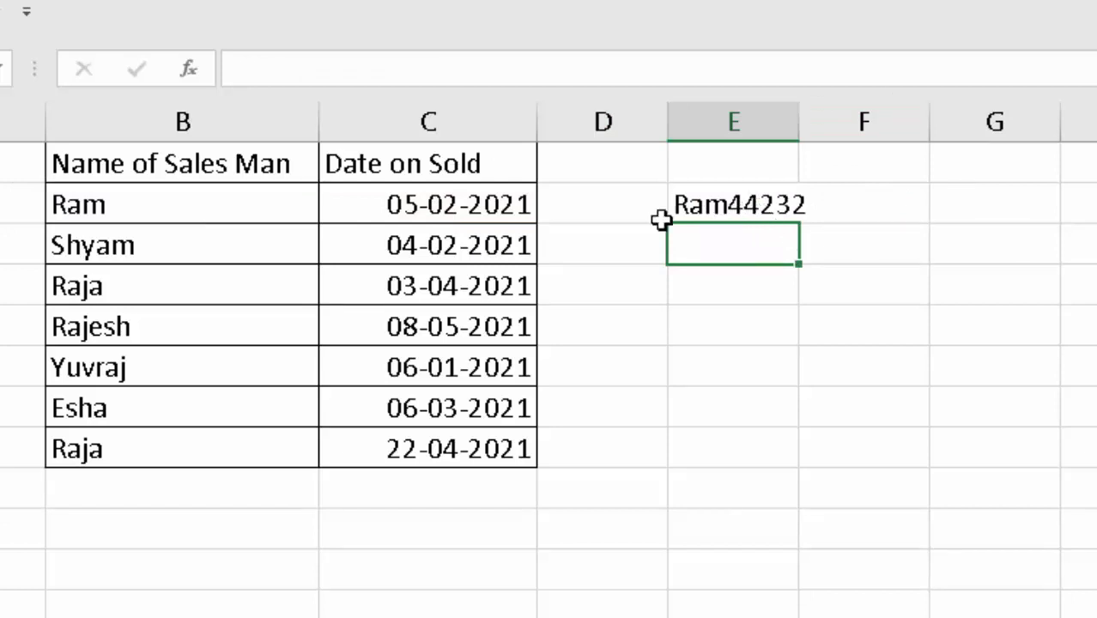
Replace the CONCATENATE formula in E2 with =B2&C2.
{"action": "left_click", "coordinate": [500, 212]}
{"action": "left_click", "coordinate": [749, 206]}
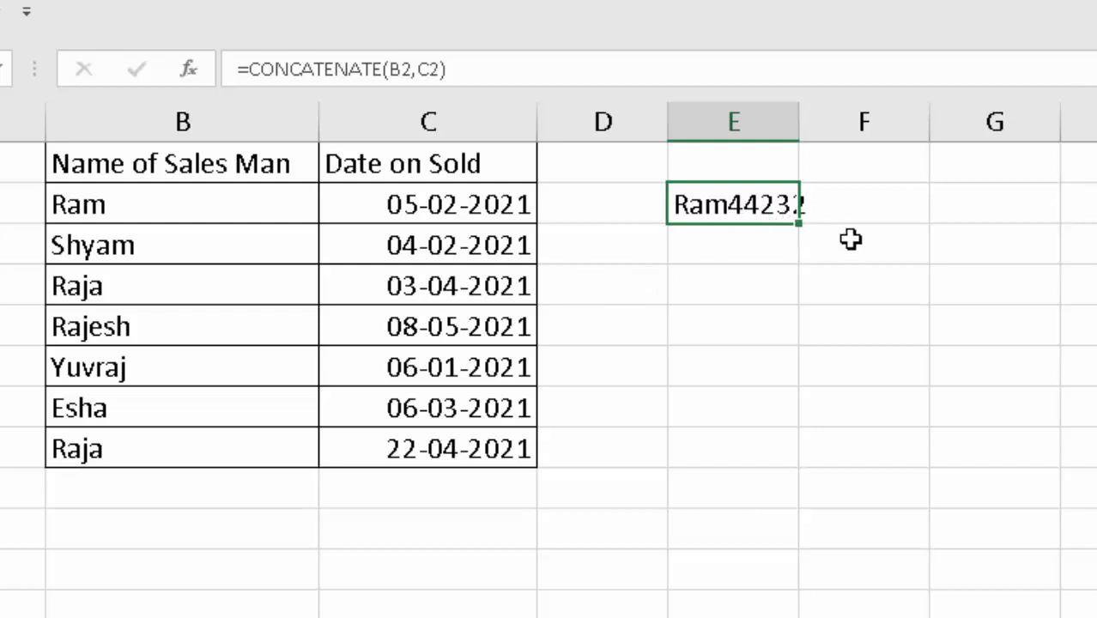
{"action": "key", "text": "Delete"}
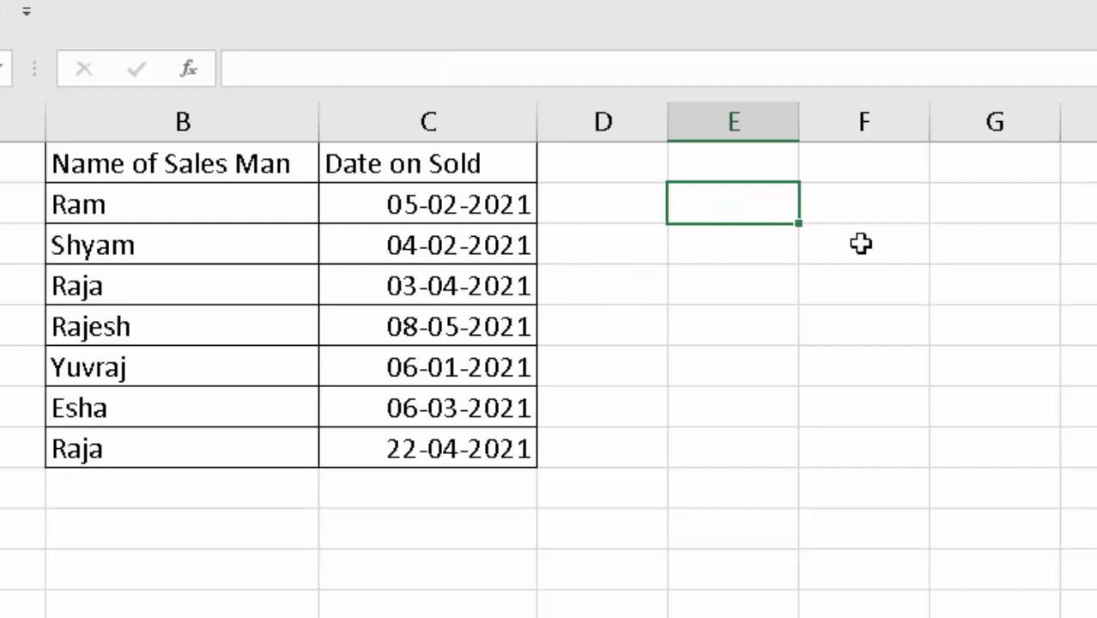
{"action": "left_click", "coordinate": [749, 296]}
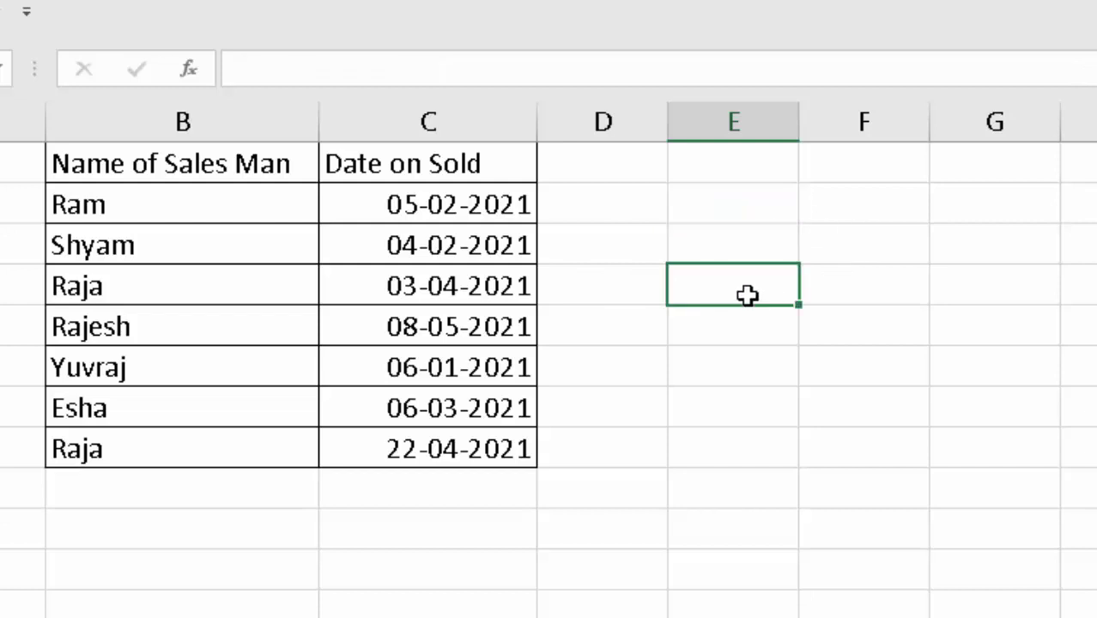
{"action": "left_click", "coordinate": [718, 211]}
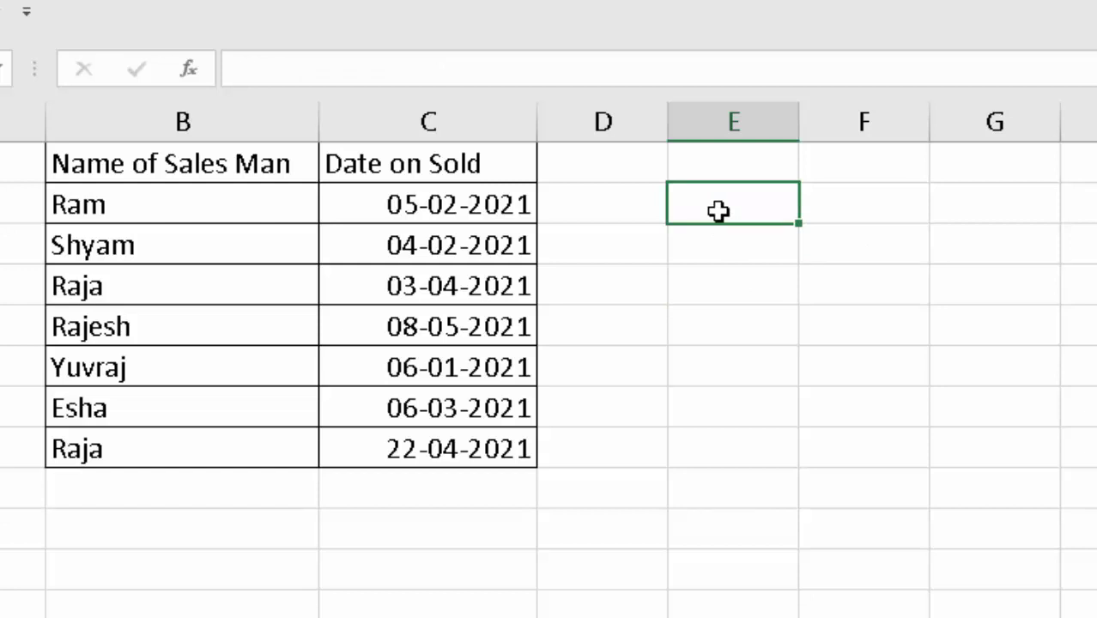
{"action": "double_click", "coordinate": [718, 211]}
{"action": "type", "text": "="}
{"action": "left_click", "coordinate": [272, 201]}
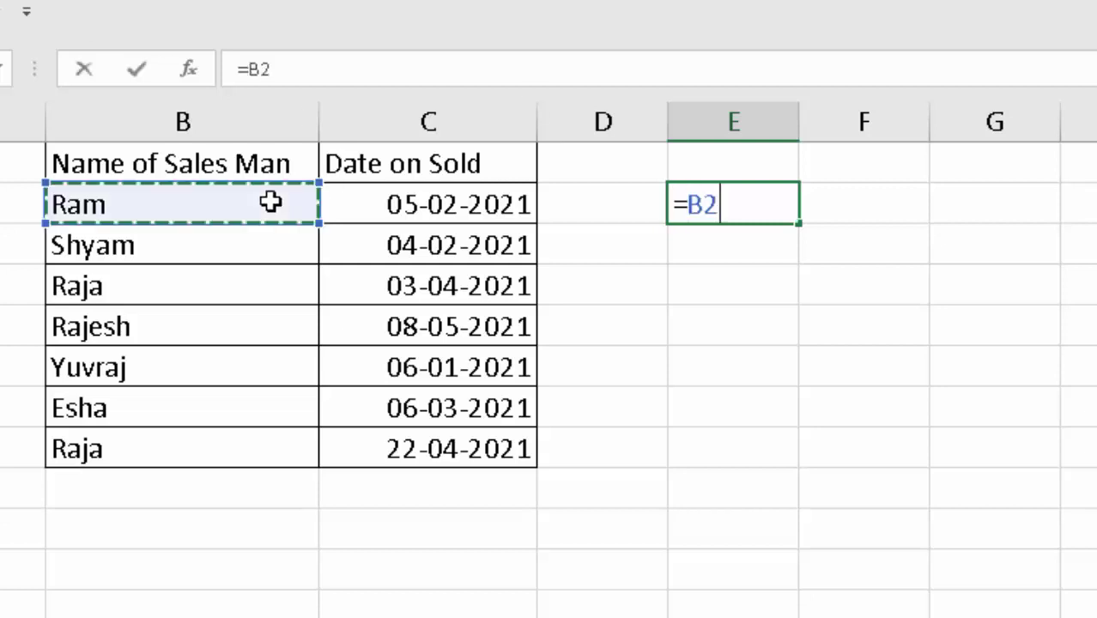
{"action": "type", "text": "&"}
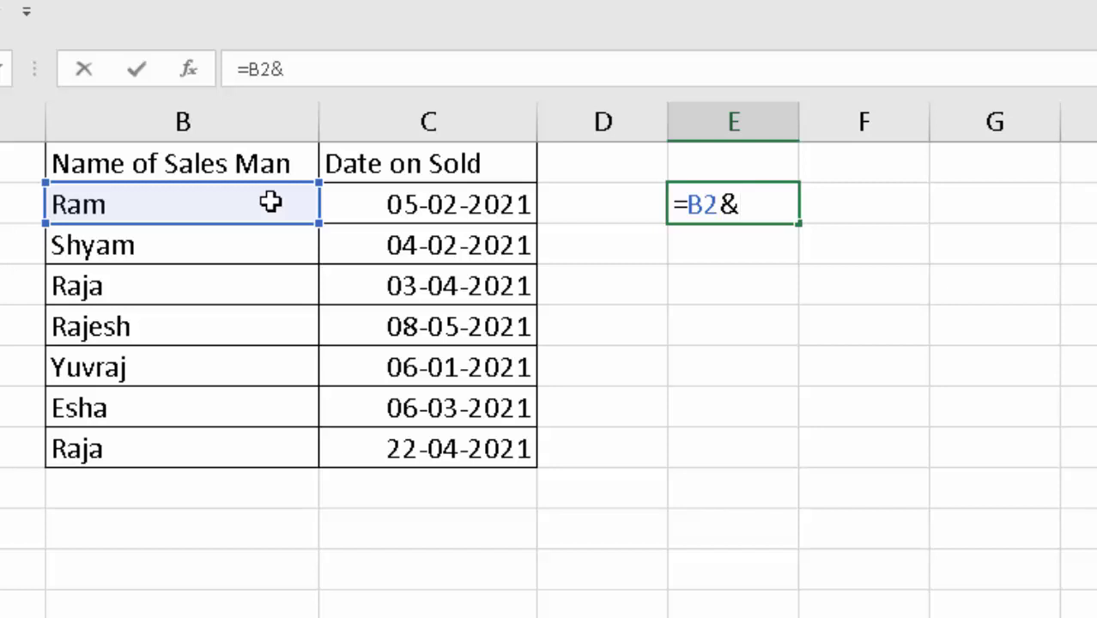
{"action": "left_click", "coordinate": [488, 204]}
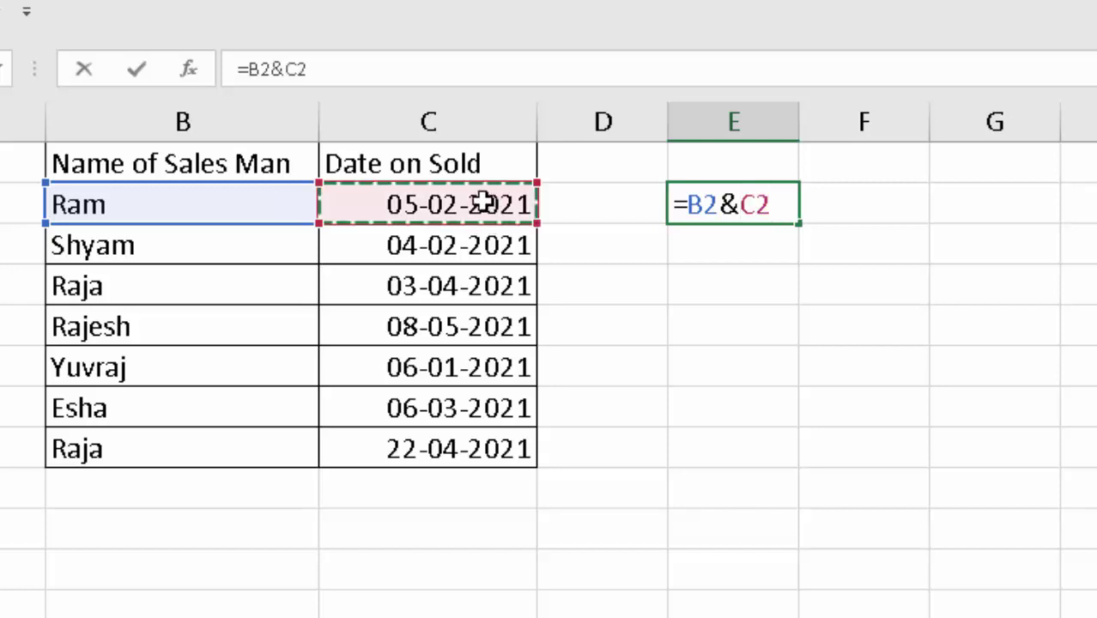
{"action": "key", "text": "Return"}
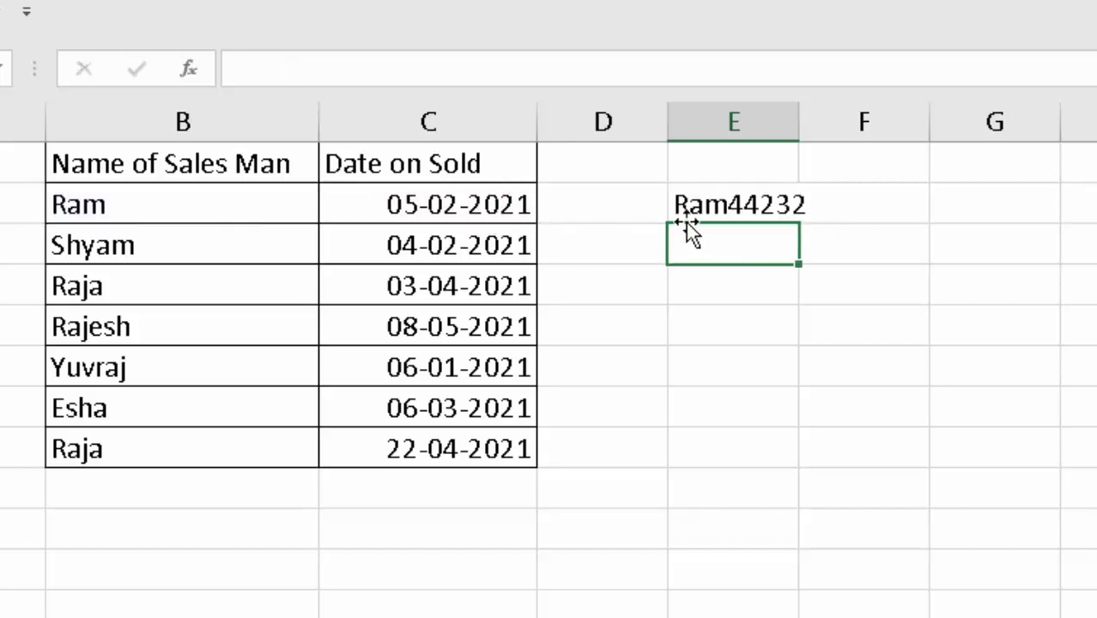
Clear E2 and enter =TEXT(C2,"mm-dd-yyyy")&" "&B2 instead.
{"action": "left_click", "coordinate": [749, 199]}
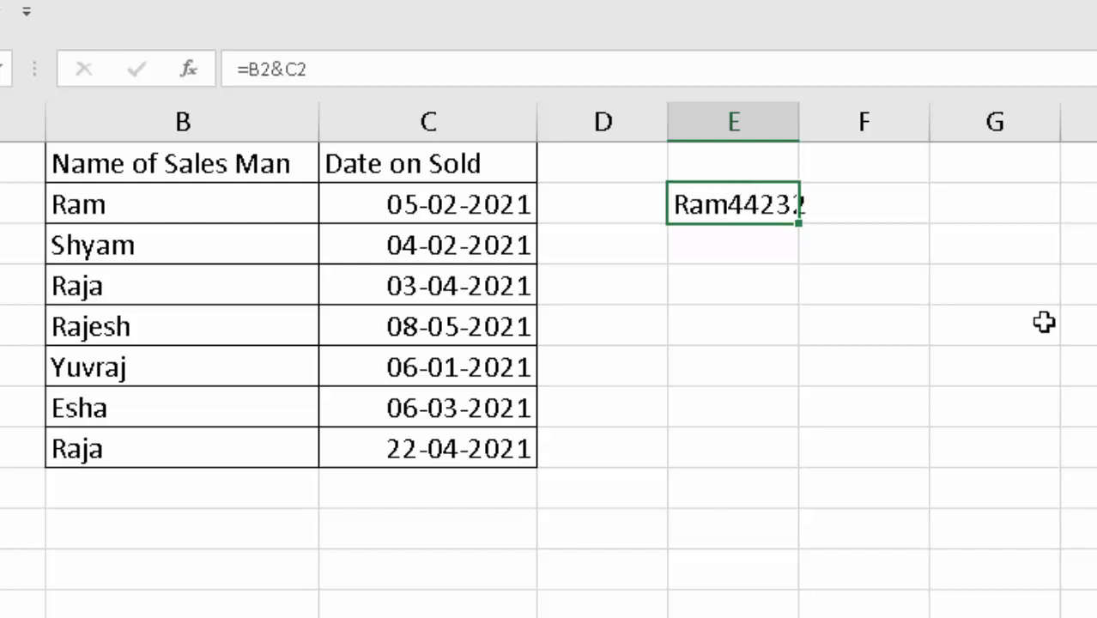
{"action": "key", "text": "Delete"}
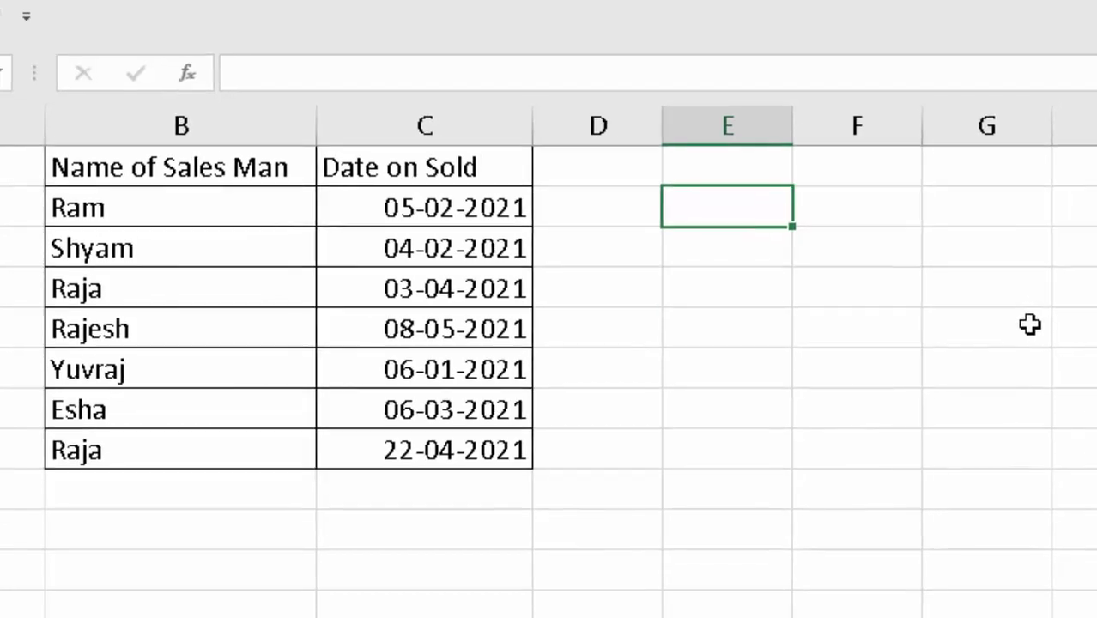
{"action": "key", "text": "F2"}
{"action": "type", "text": "="}
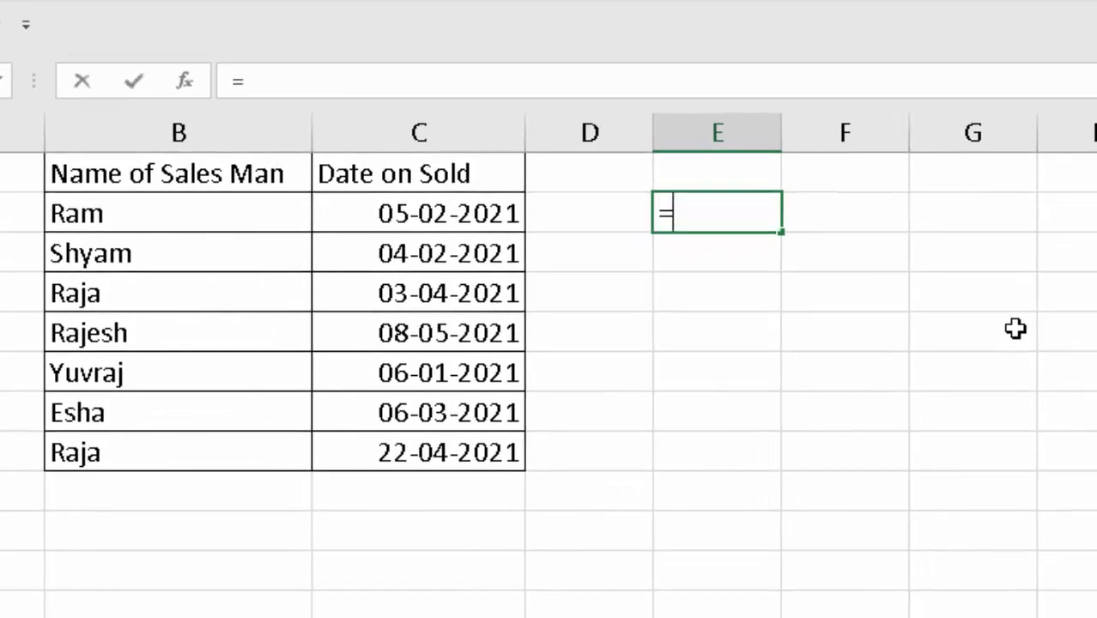
{"action": "type", "text": "te"}
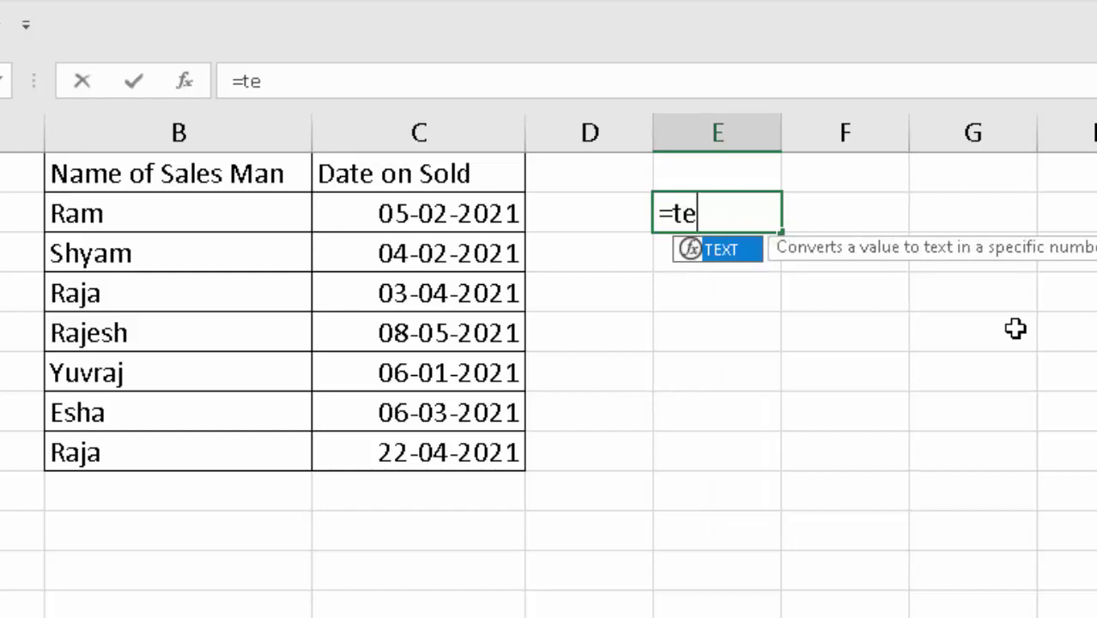
{"action": "type", "text": "xt"}
{"action": "key", "text": "Tab"}
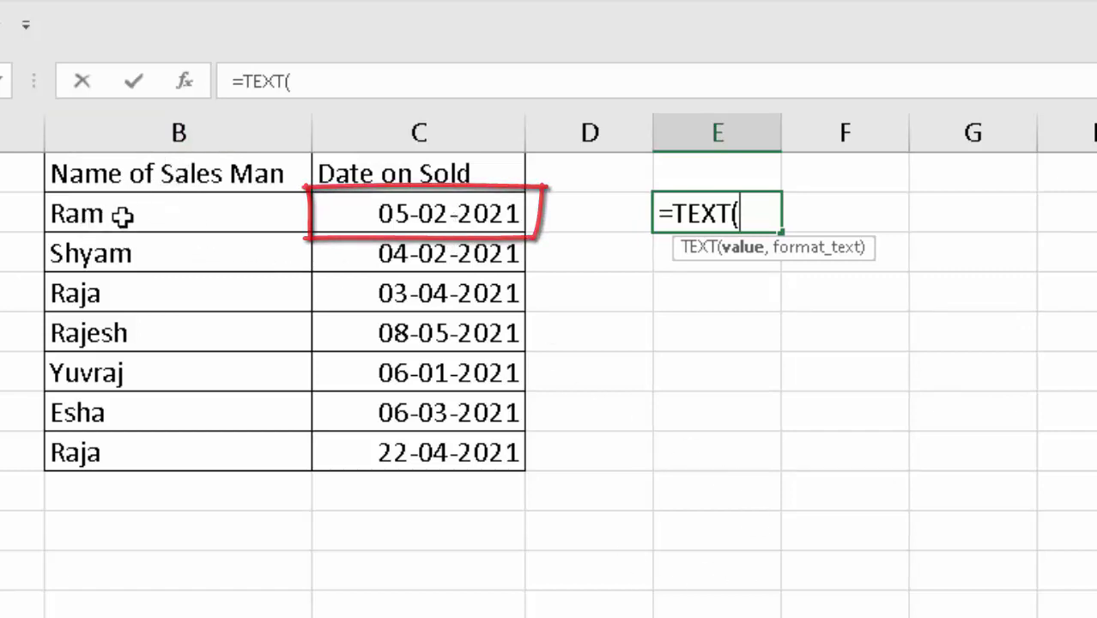
{"action": "left_click", "coordinate": [422, 220]}
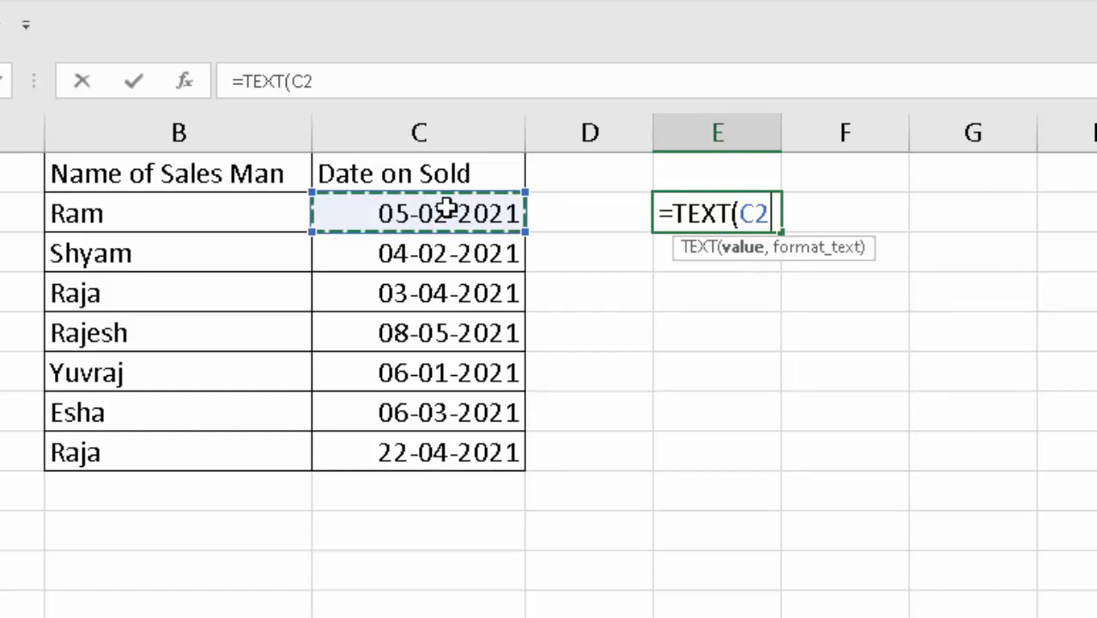
{"action": "type", "text": ","}
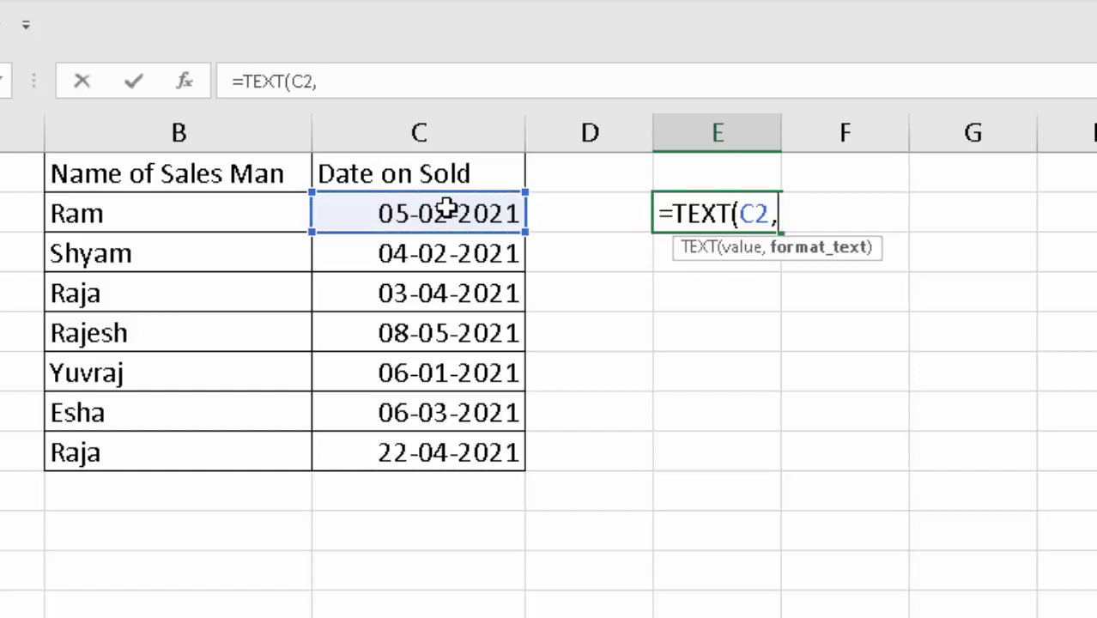
{"action": "type", "text": "\""}
{"action": "type", "text": "mm"}
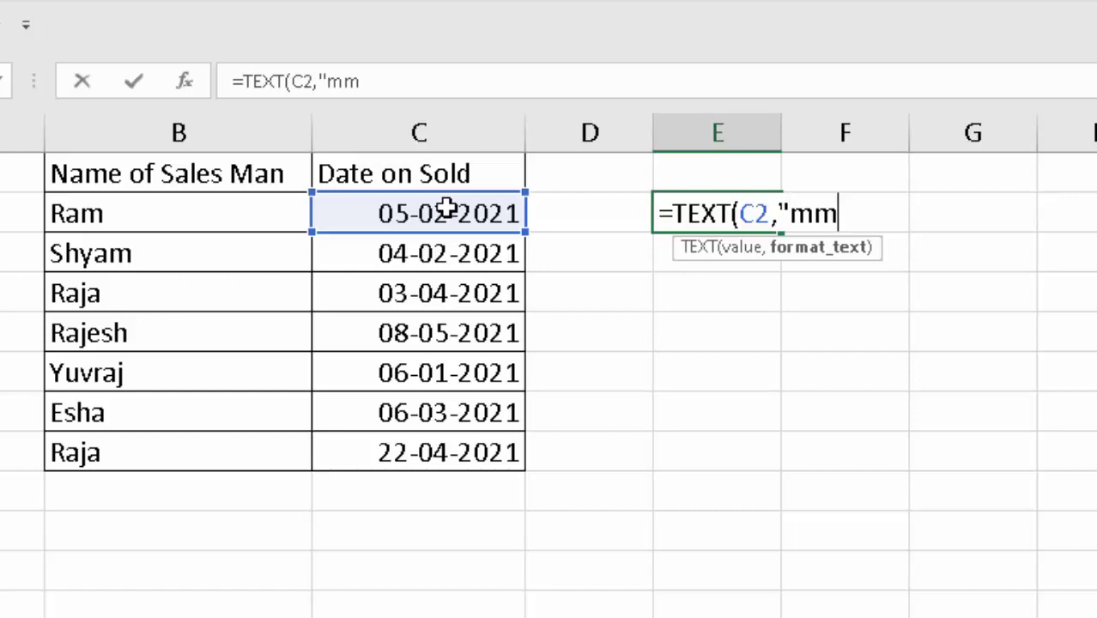
{"action": "type", "text": "-dd"}
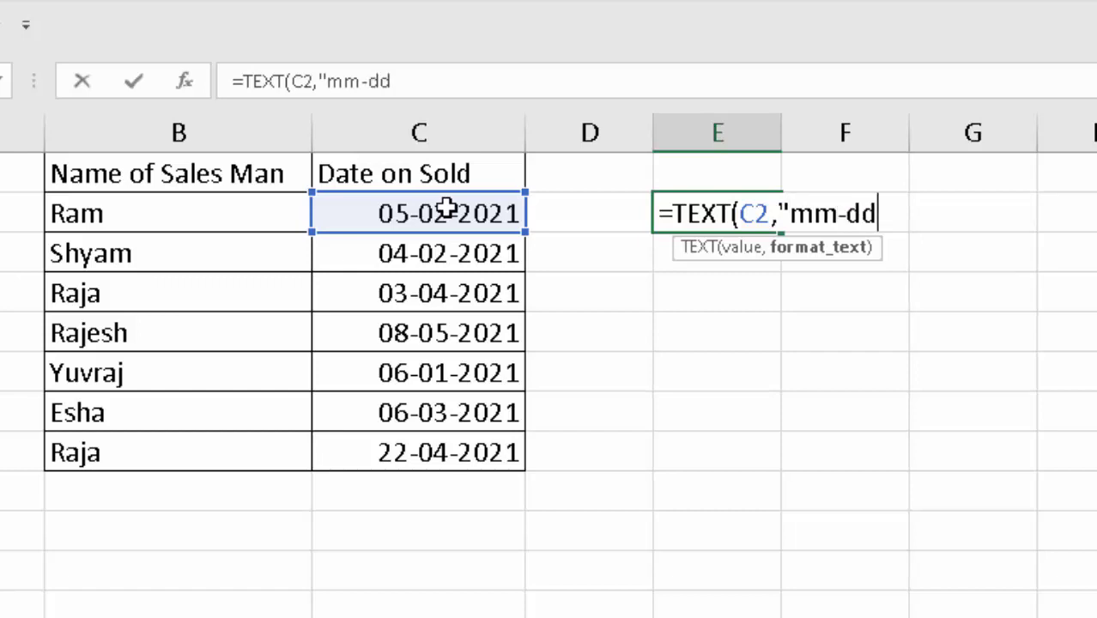
{"action": "type", "text": "-yyyy"}
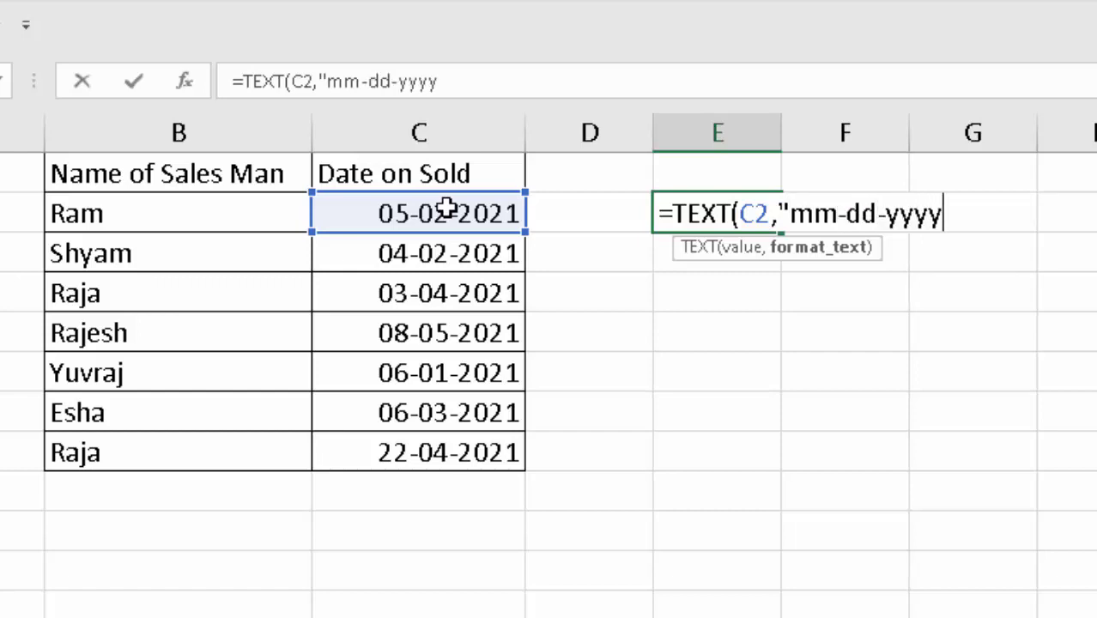
{"action": "type", "text": "\""}
{"action": "type", "text": ")"}
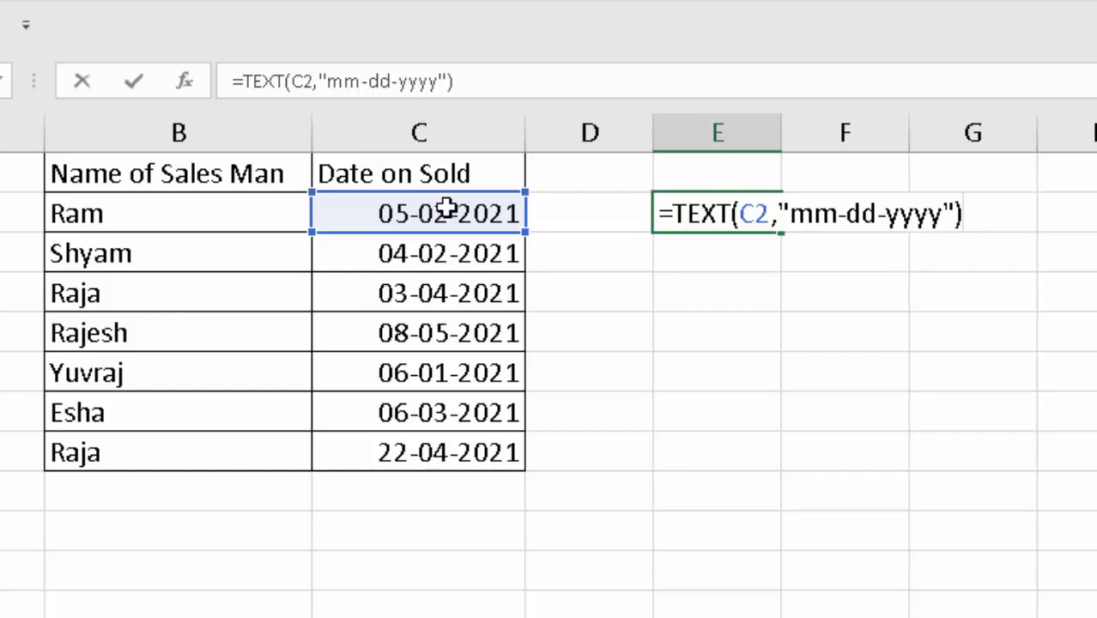
{"action": "type", "text": "&"}
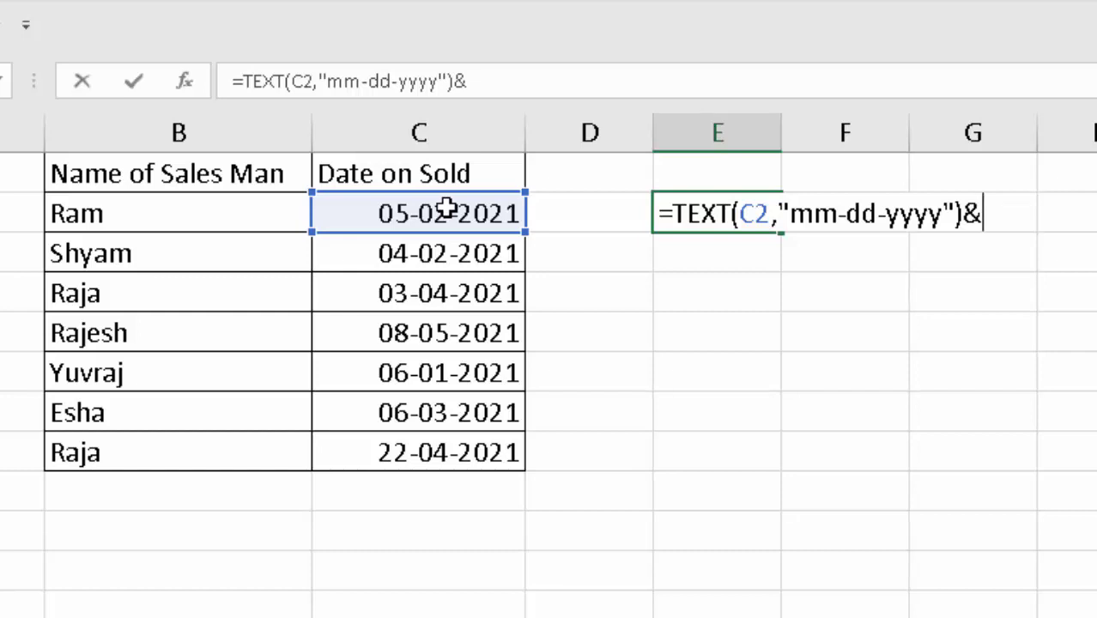
{"action": "type", "text": "&B2"}
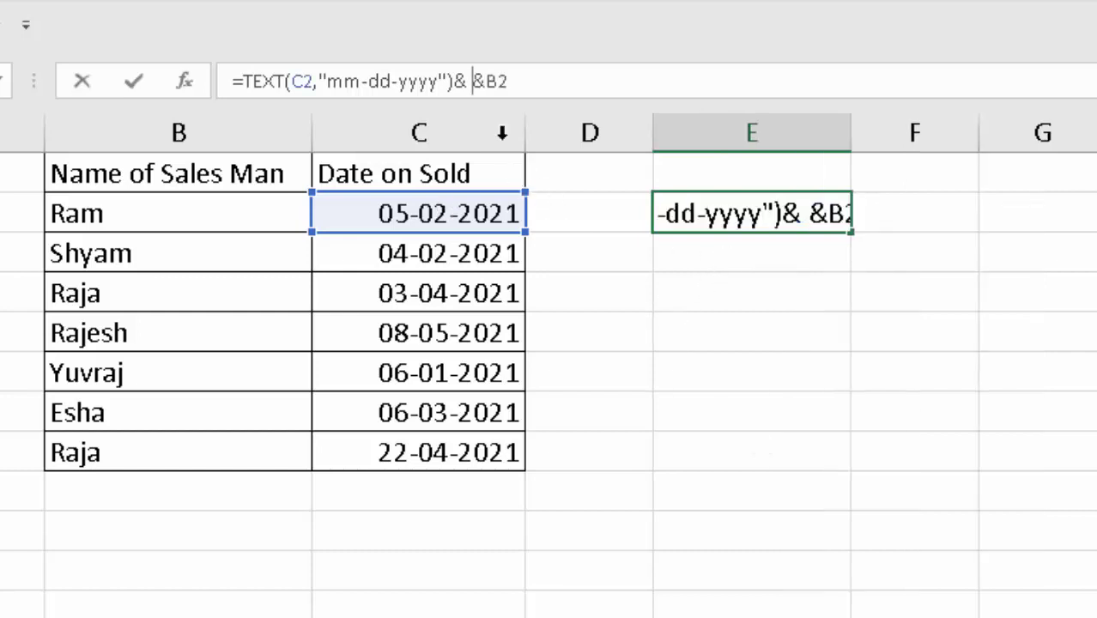
{"action": "left_click", "coordinate": [475, 90]}
{"action": "type", "text": "\""}
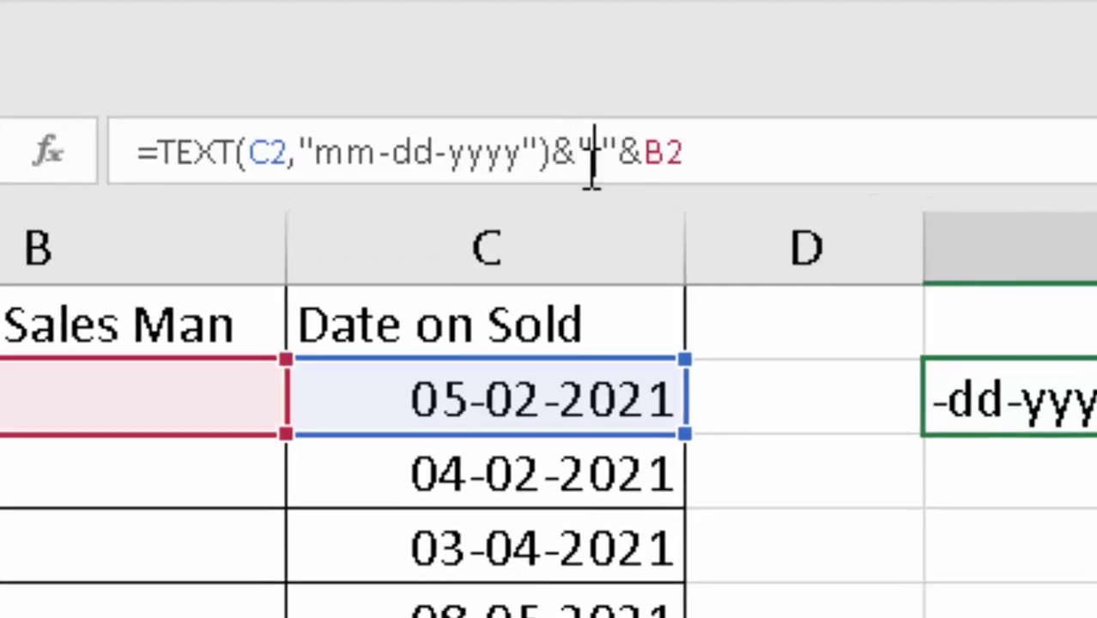
{"action": "key", "text": "Return"}
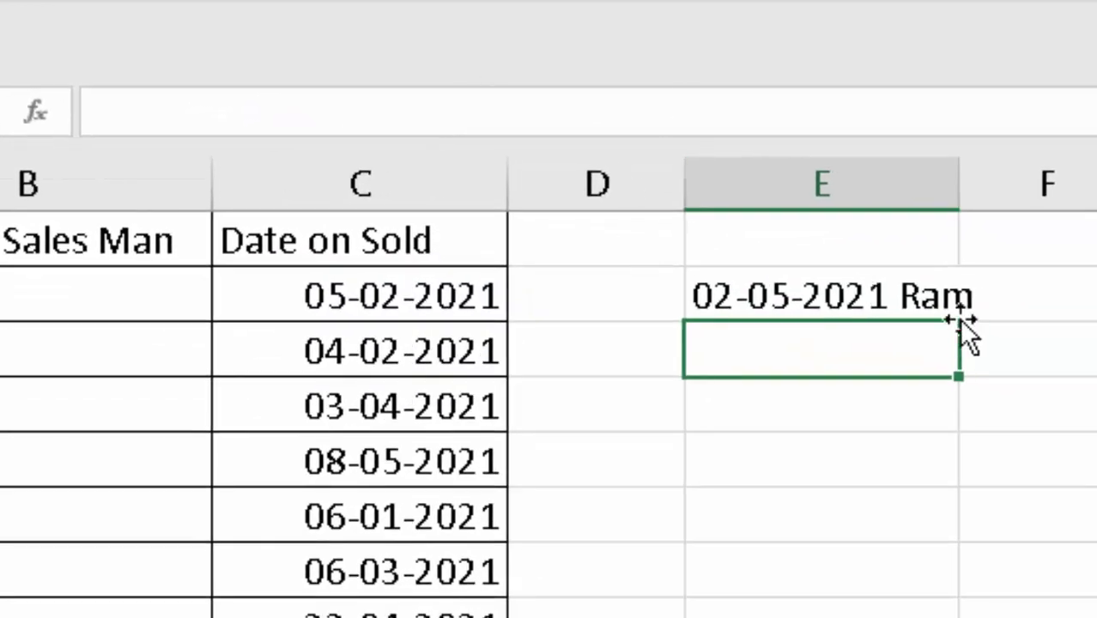
Widen column E and change E2's separator to a hyphen, giving 02-05-2021-Ram.
{"action": "left_click_drag", "start_coordinate": [953, 184], "coordinate": [989, 240]}
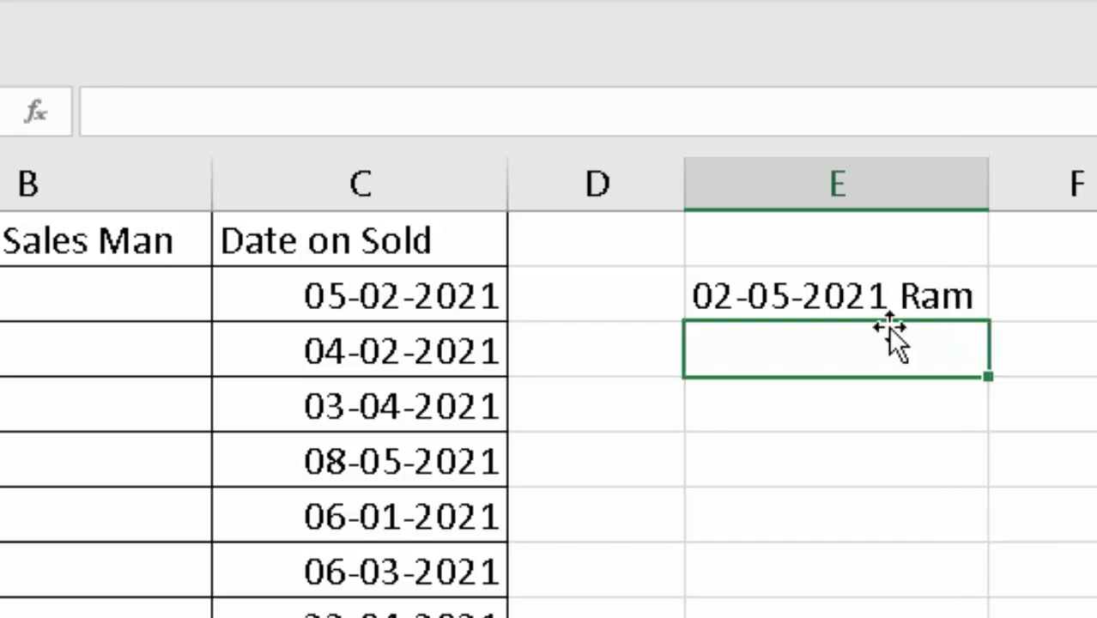
{"action": "left_click", "coordinate": [822, 294]}
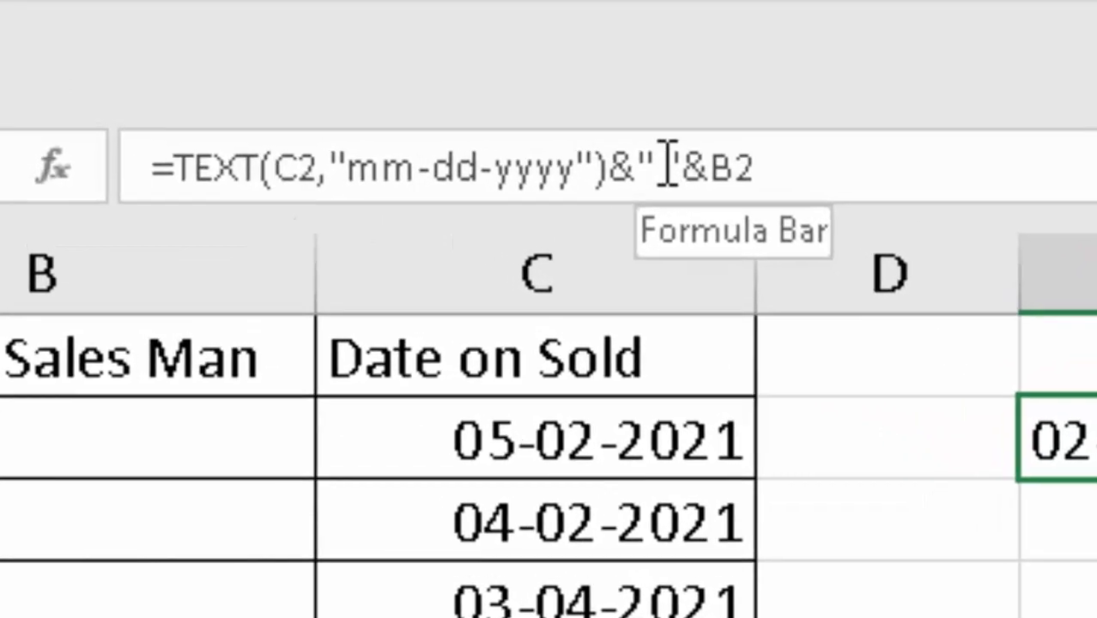
{"action": "left_click", "coordinate": [654, 160]}
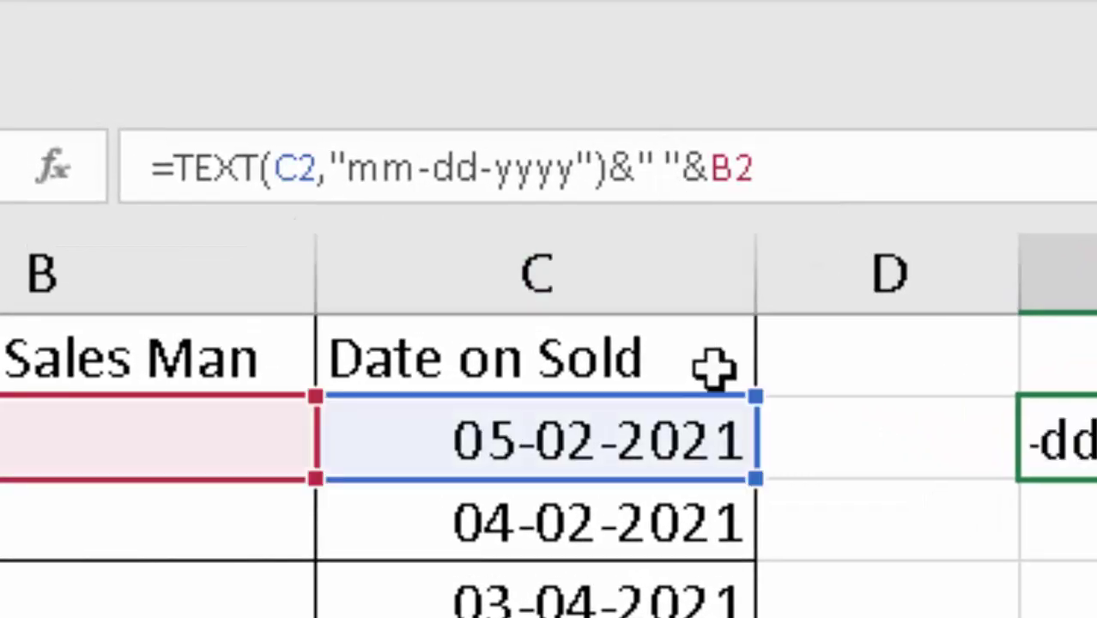
{"action": "key", "text": "BackSpace"}
{"action": "type", "text": "-"}
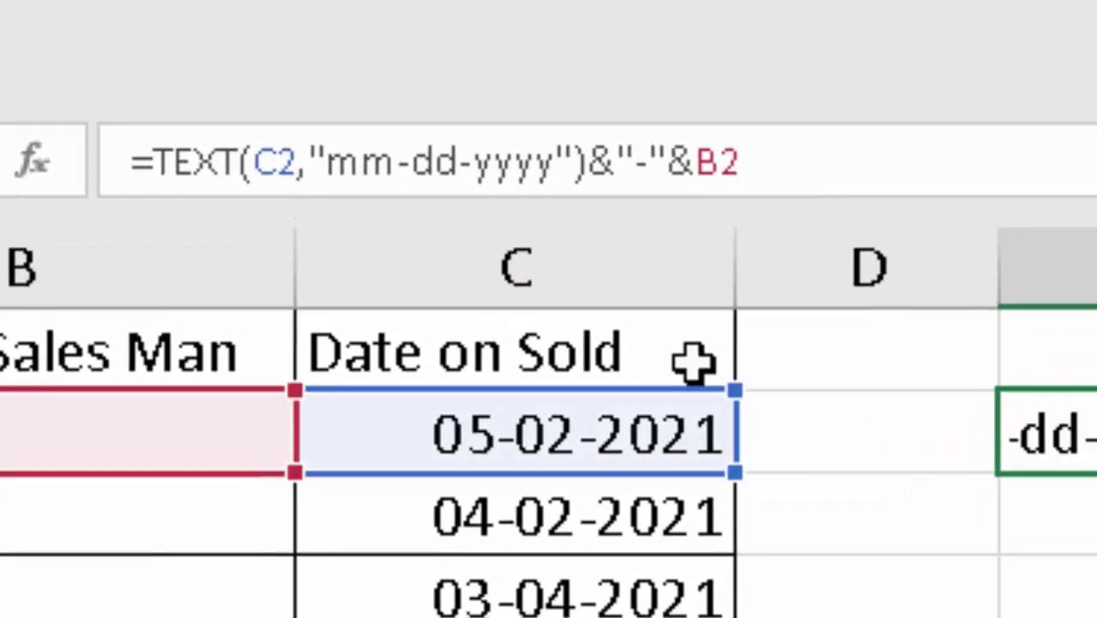
{"action": "key", "text": "Return"}
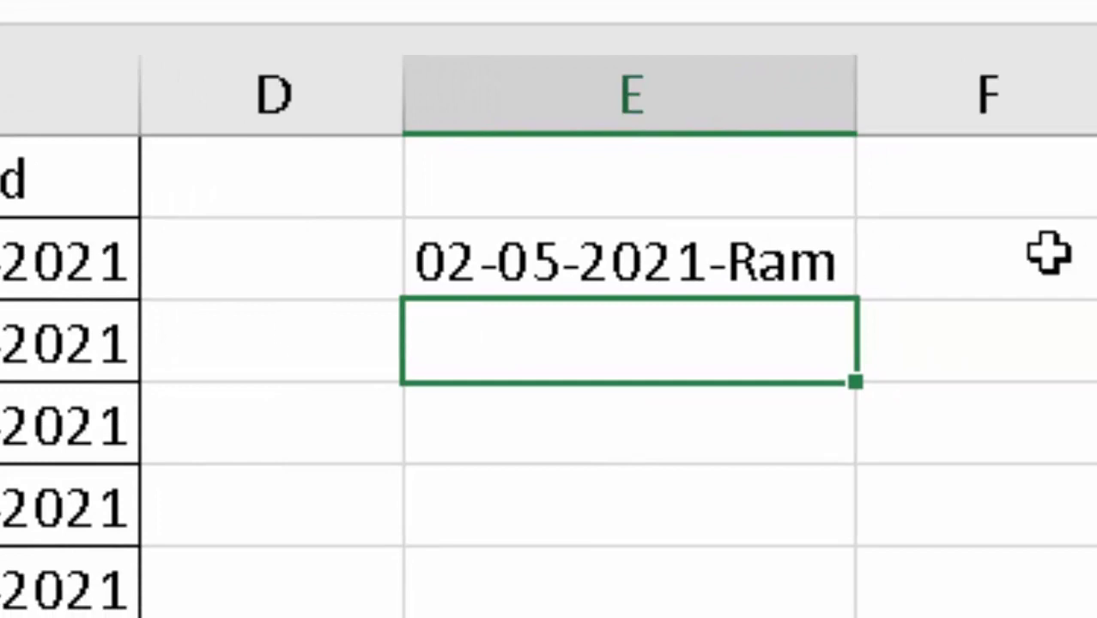
Change E2's separator back to a space so it shows 02-05-2021 Ram.
{"action": "left_click", "coordinate": [488, 248]}
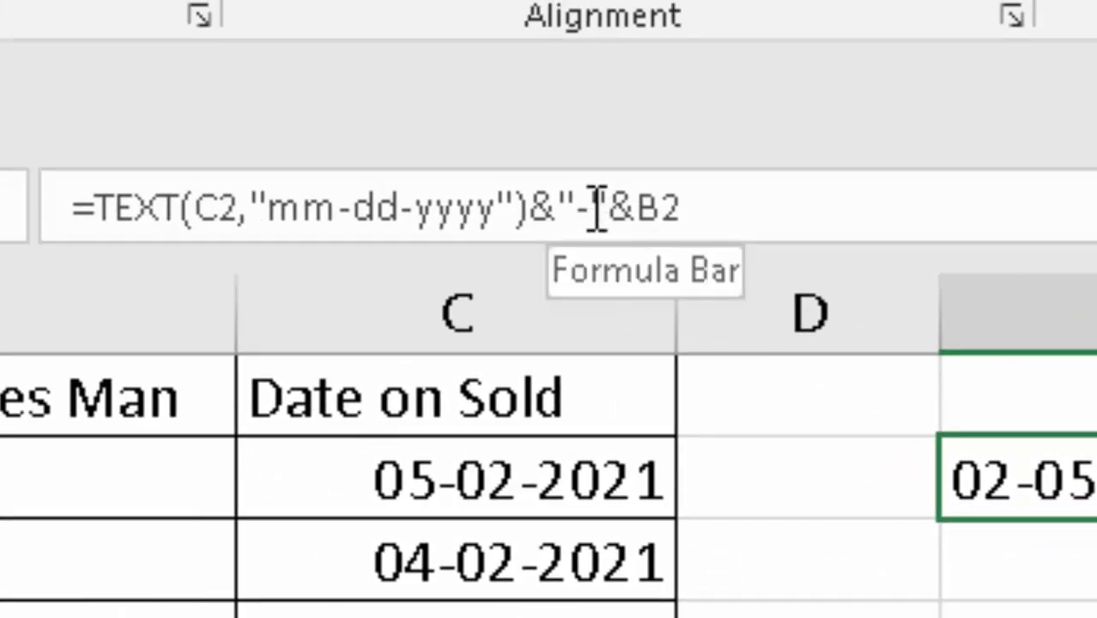
{"action": "left_click", "coordinate": [598, 208]}
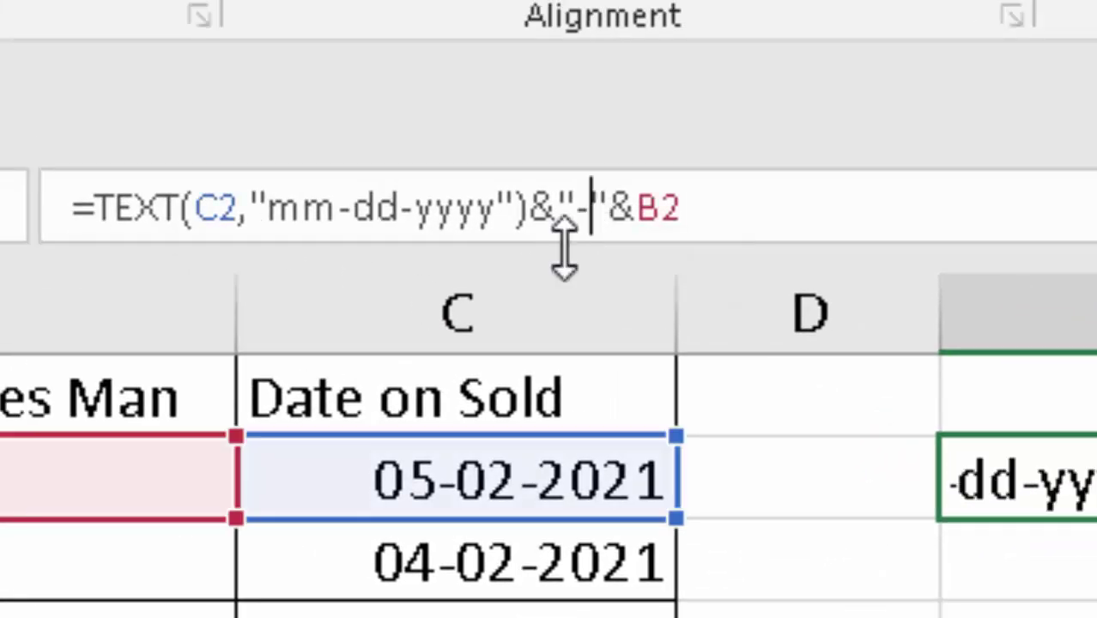
{"action": "key", "text": "BackSpace"}
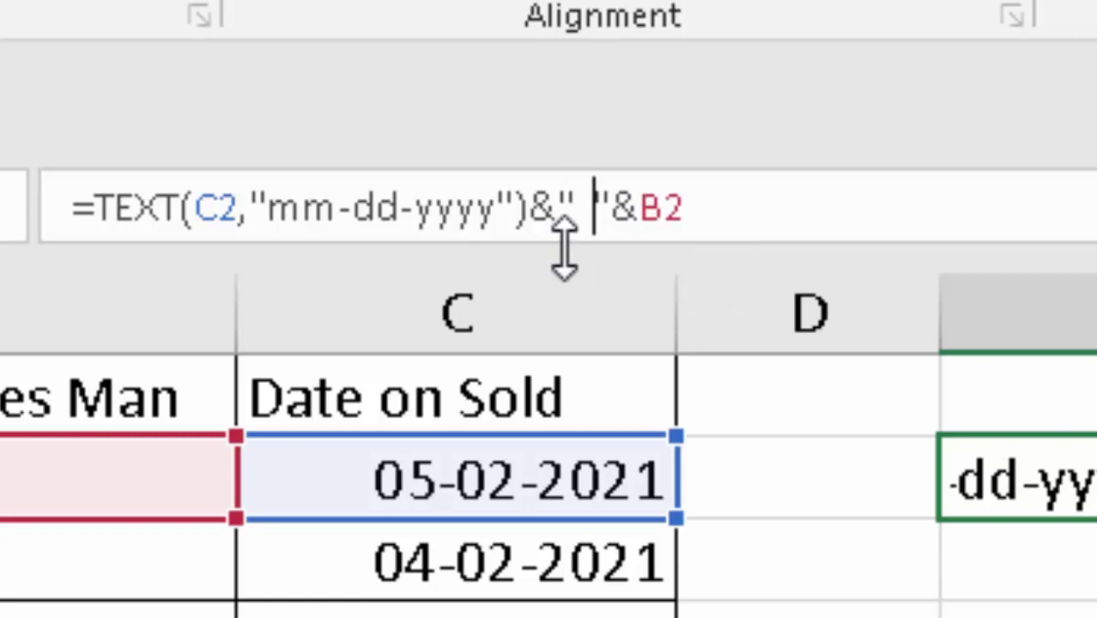
{"action": "key", "text": "Return"}
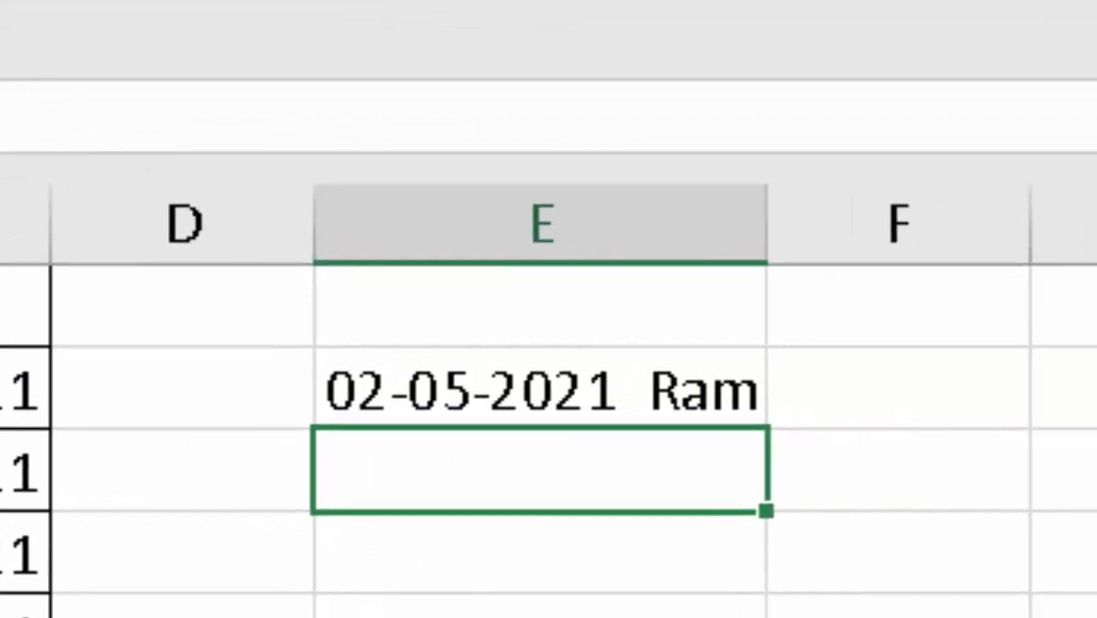
Fill the E2 formula down through E8 and widen column E to fit the results.
{"action": "left_click", "coordinate": [541, 396]}
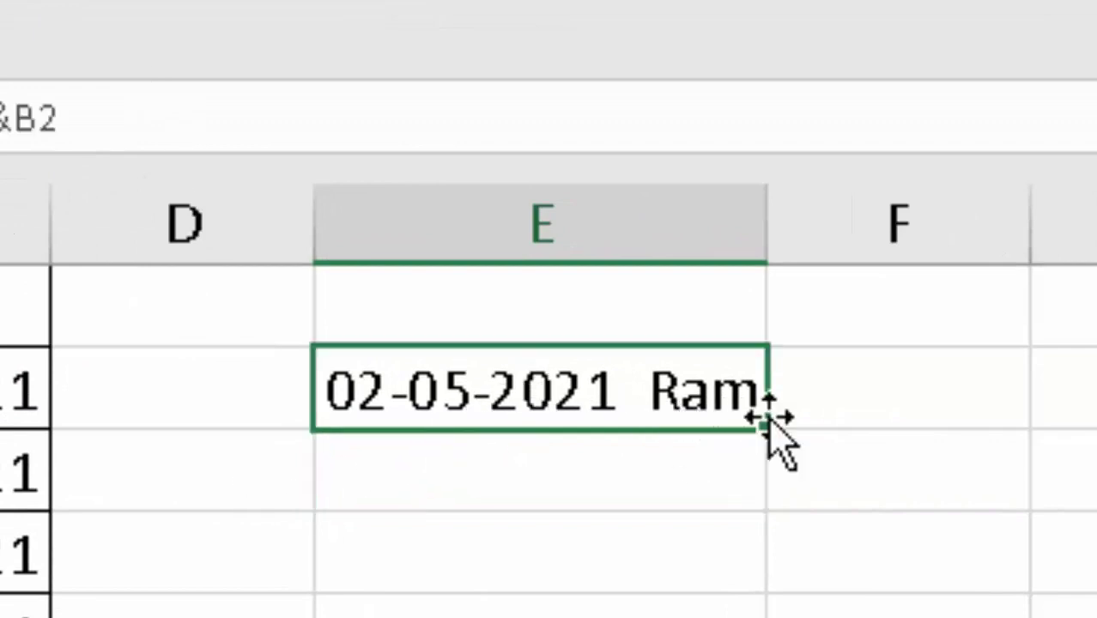
{"action": "mouse_move", "coordinate": [766, 429]}
{"action": "left_mouse_down"}
{"action": "mouse_move", "coordinate": [884, 526]}
{"action": "mouse_move", "coordinate": [920, 465]}
{"action": "left_mouse_up"}
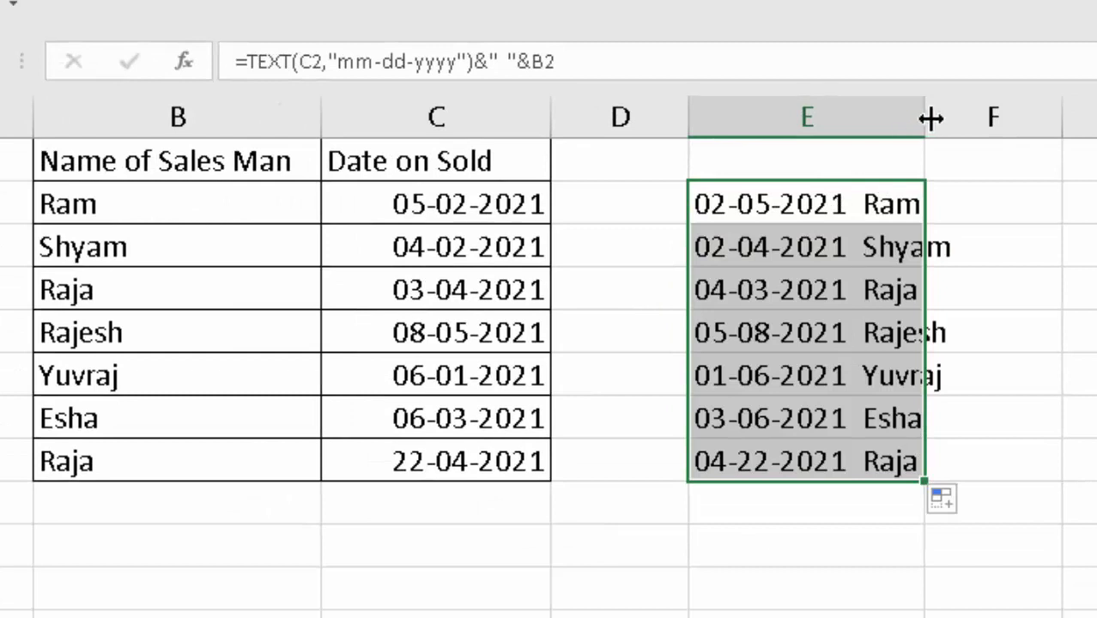
{"action": "left_click_drag", "start_coordinate": [925, 115], "coordinate": [946, 172]}
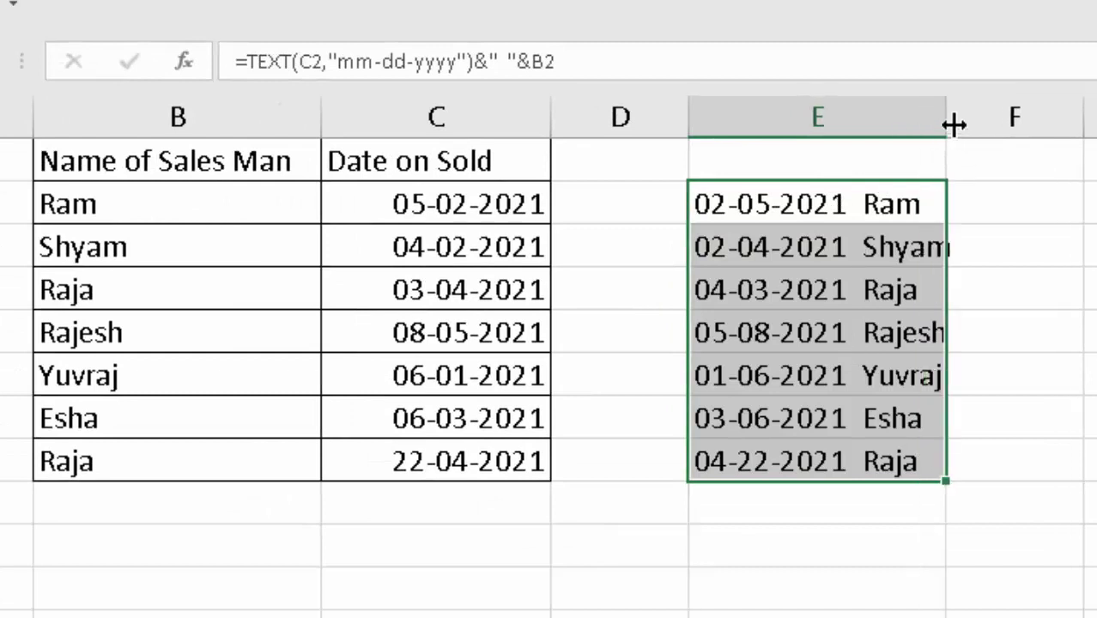
{"action": "left_click_drag", "start_coordinate": [947, 119], "coordinate": [959, 137]}
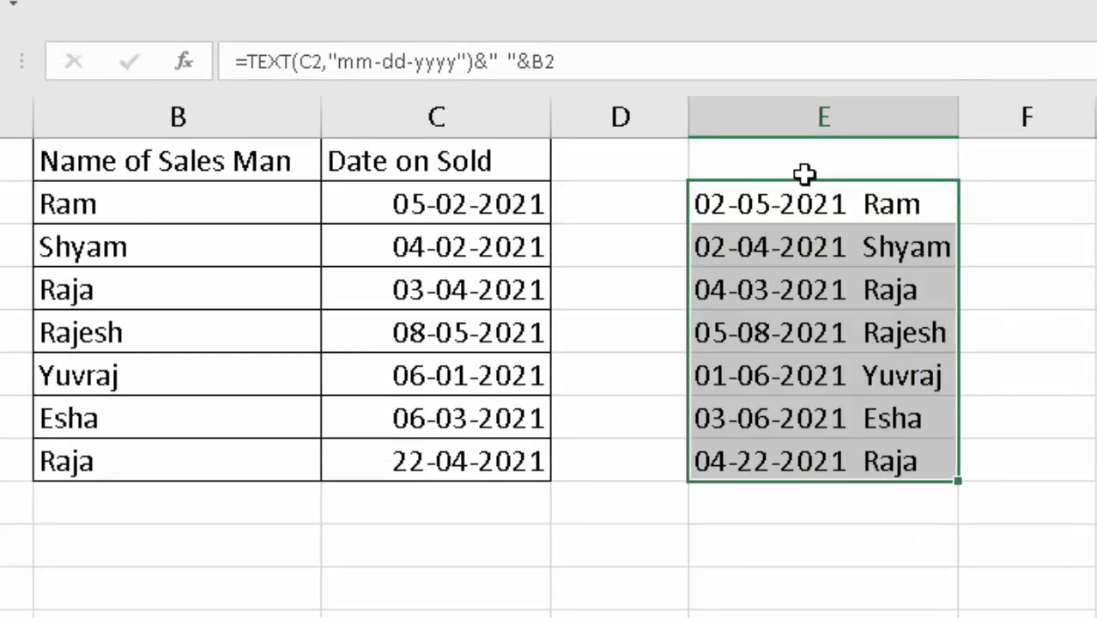